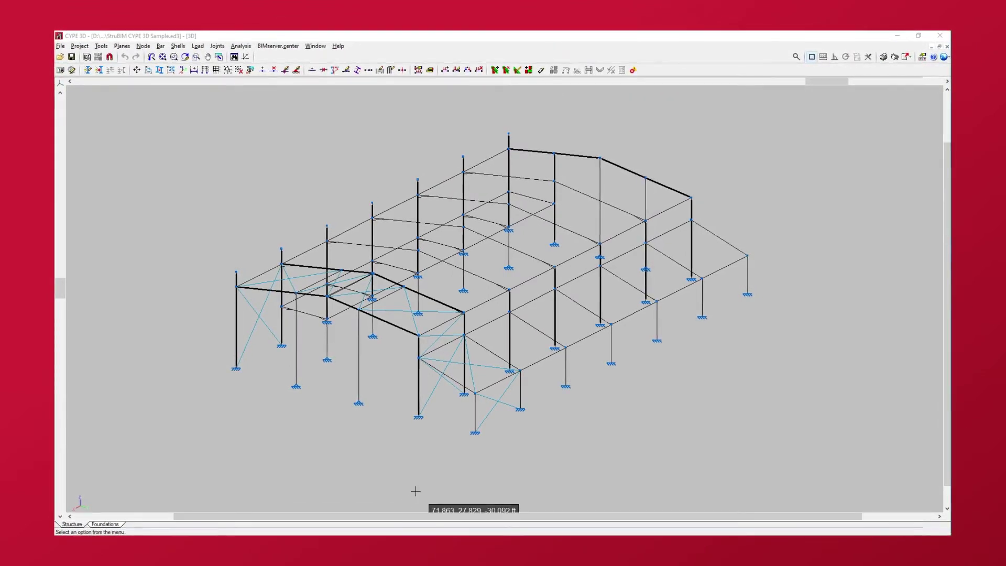
Step: Open the external fixity settings for the supports at nodes N33, N69 and N37
scroll(416, 489, "up", 5)
scroll(422, 413, "up", 5)
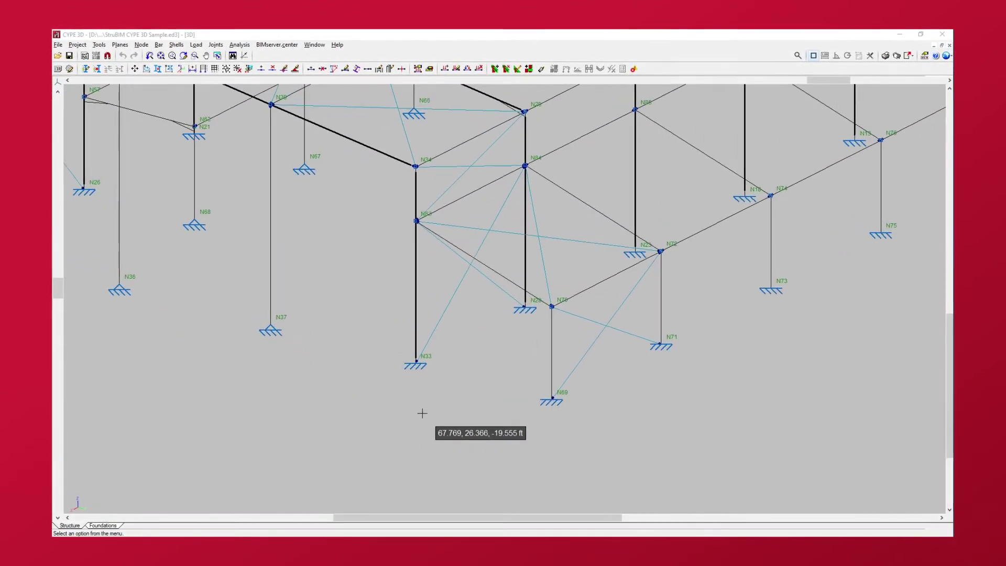
middle_click_drag(448, 403, 445, 348)
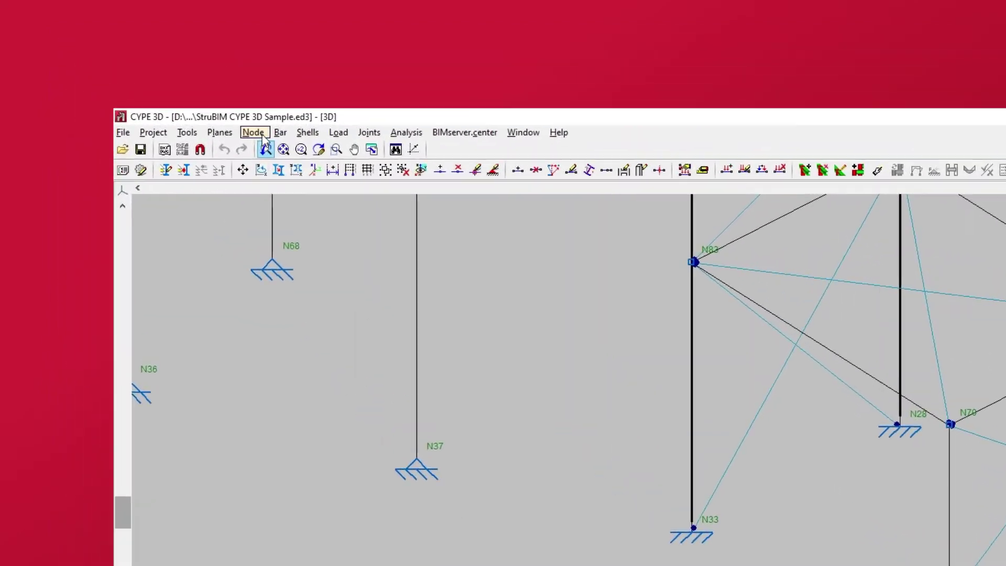
left_click(141, 44)
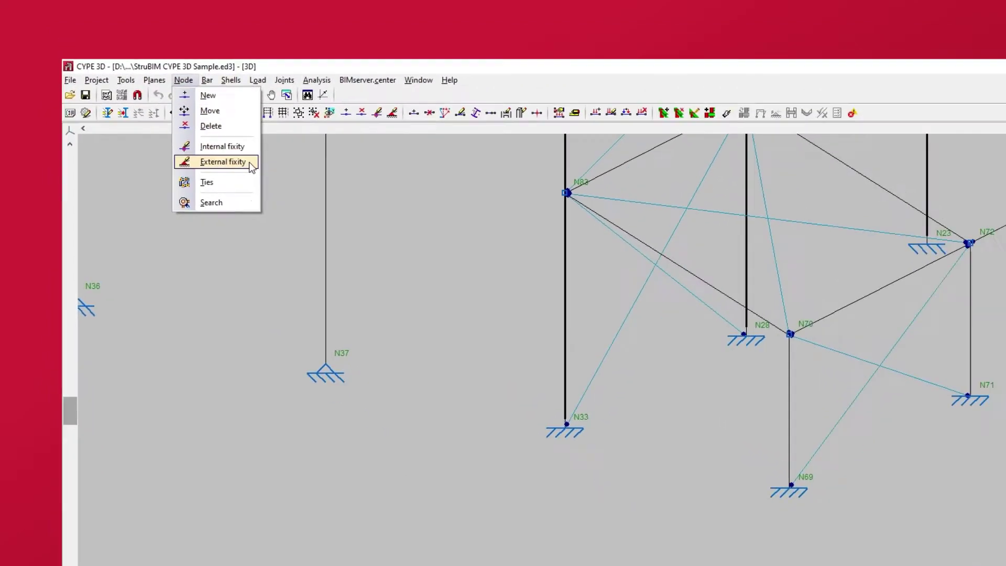
left_click(330, 231)
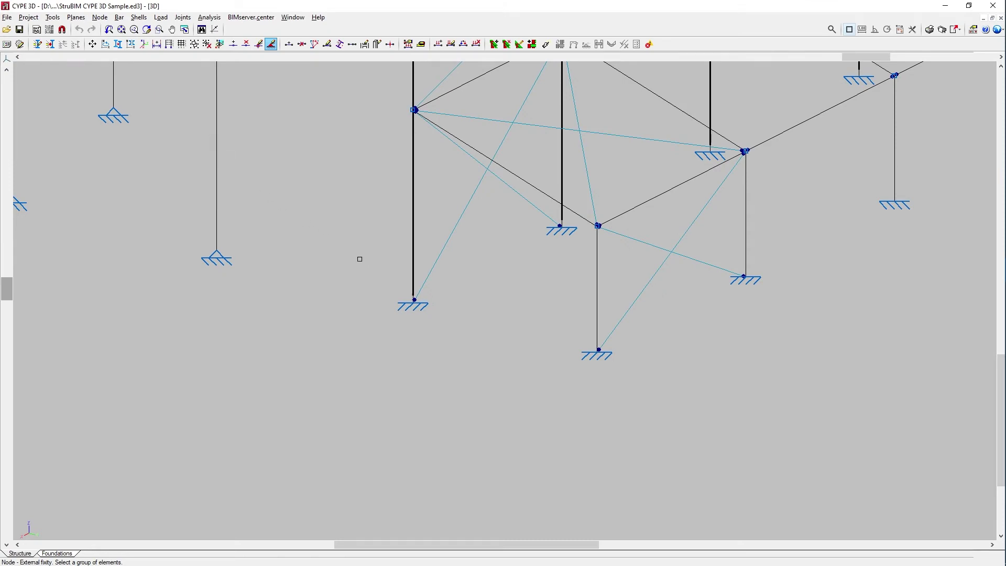
left_click(416, 305)
left_click(666, 432)
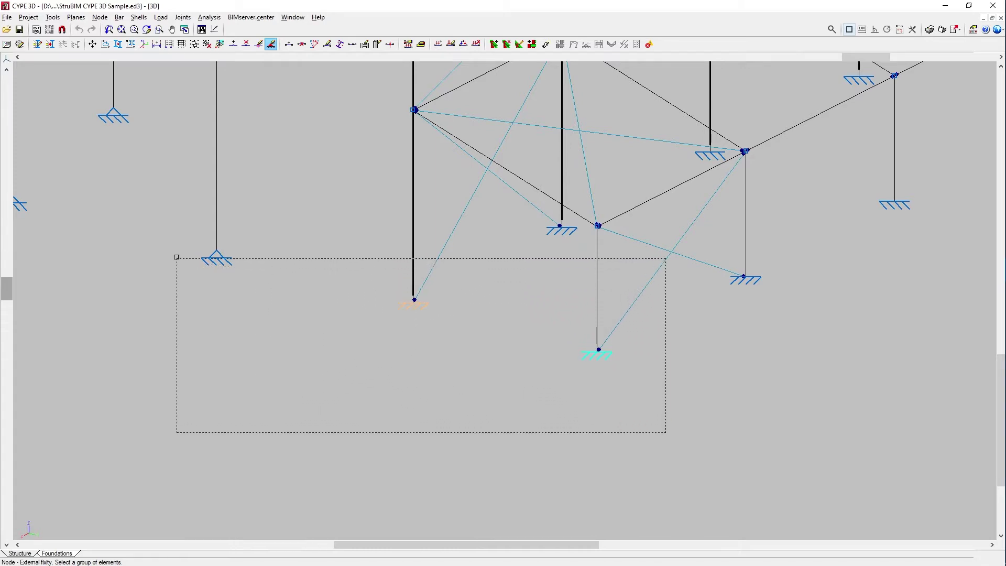
left_click(172, 244)
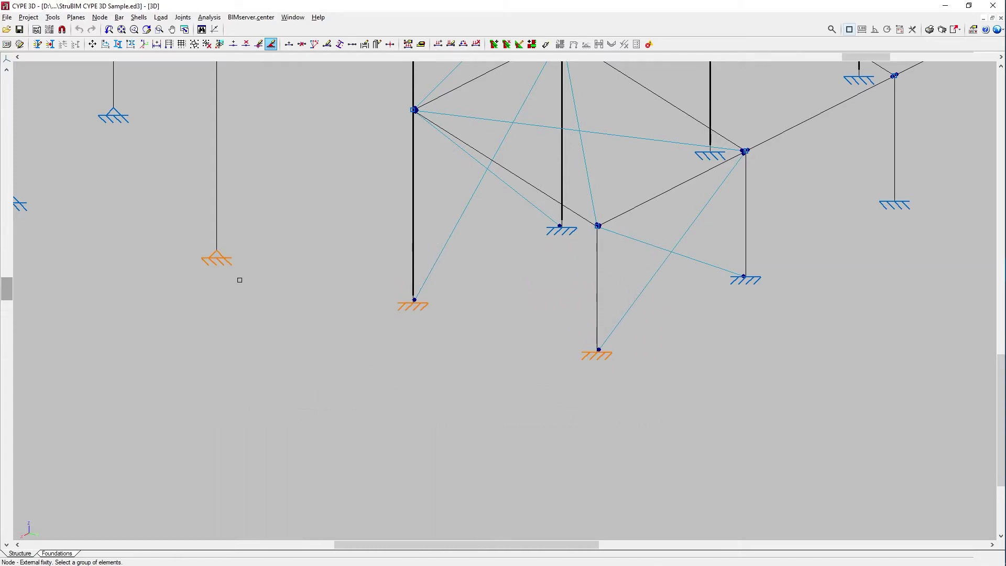
right_click(328, 327)
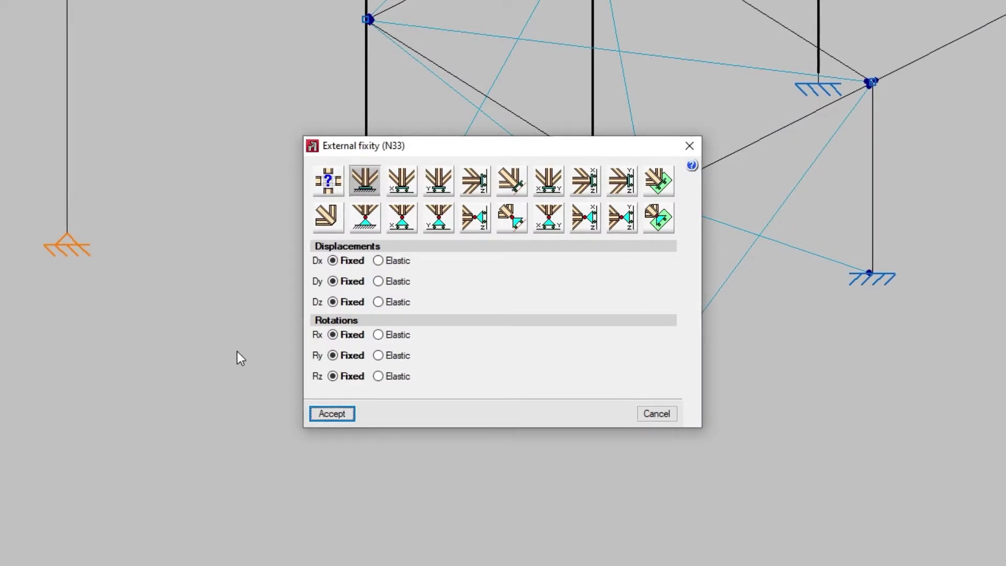
Step: Remove the external fixity, then switch to a generic support with independent displacements, fixed Dy and elastic Dz
left_click(328, 219)
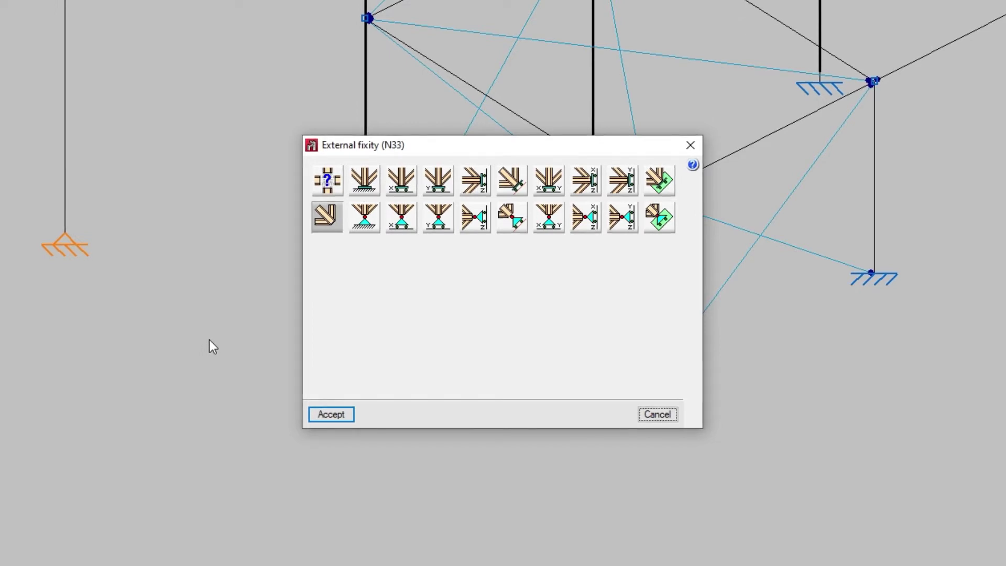
left_click(333, 189)
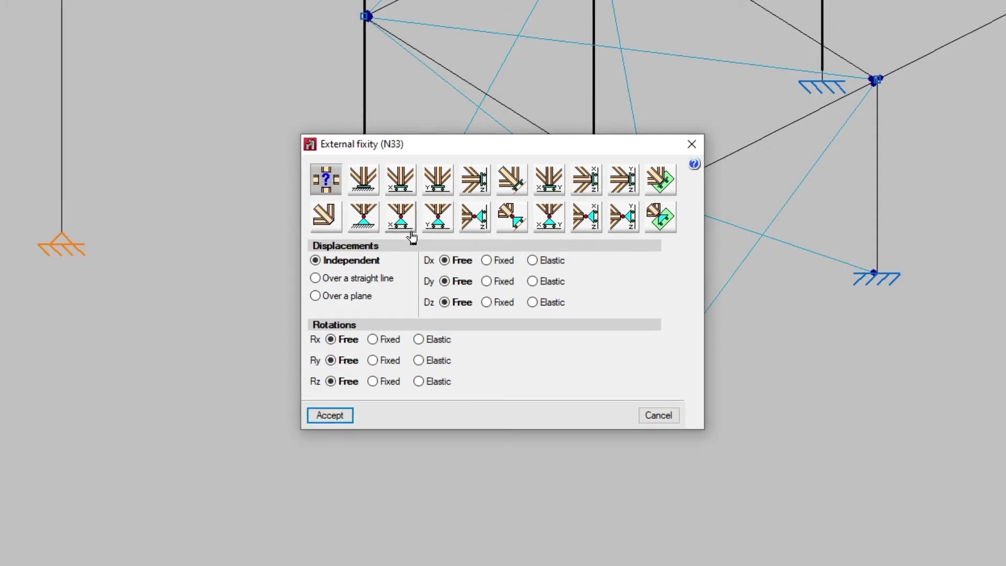
left_click(486, 282)
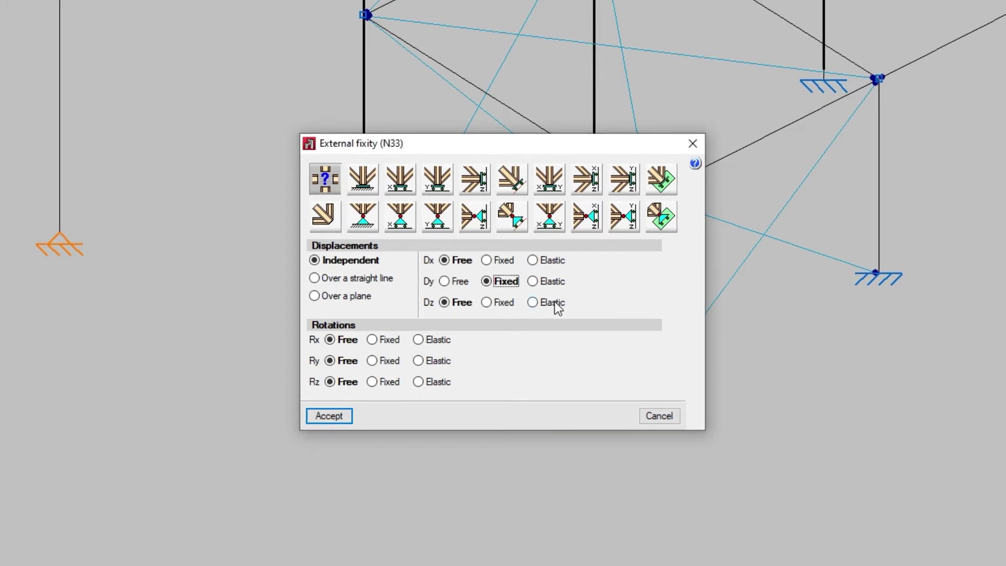
left_click(535, 303)
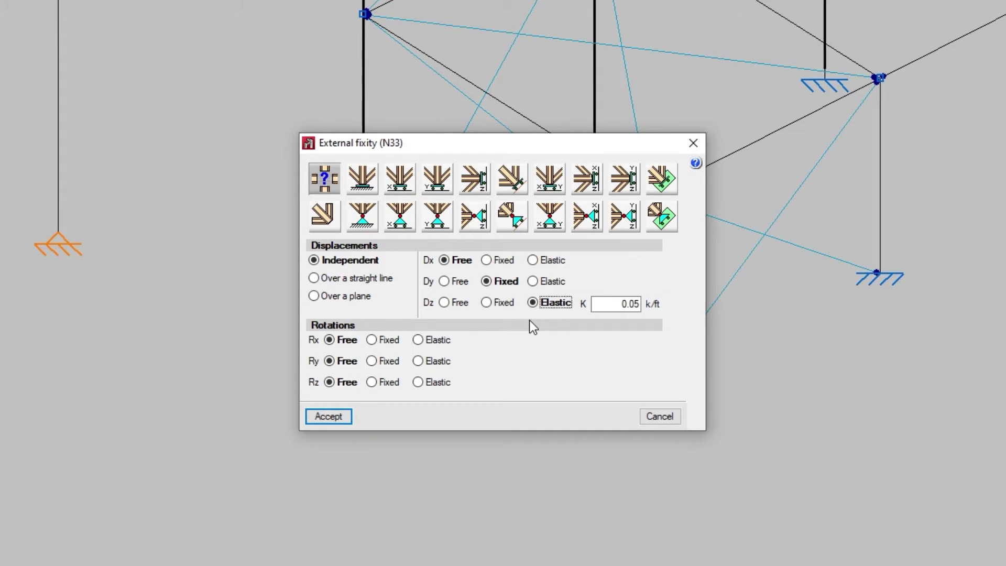
Step: Set displacement over a straight line with elastic Dz, then over a plane with elastic Dz, fixed Ry and elastic Rz
left_click(313, 279)
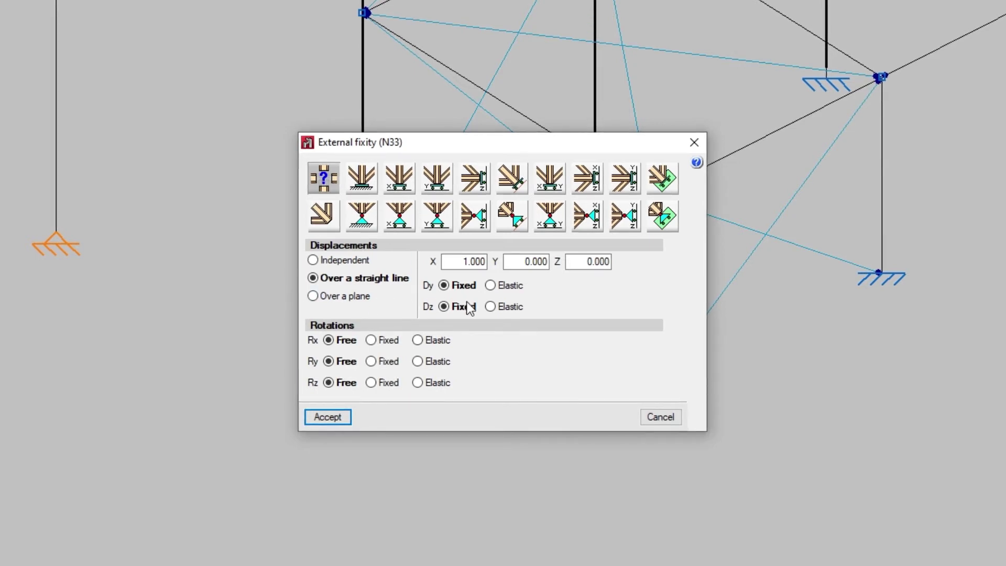
left_click(490, 306)
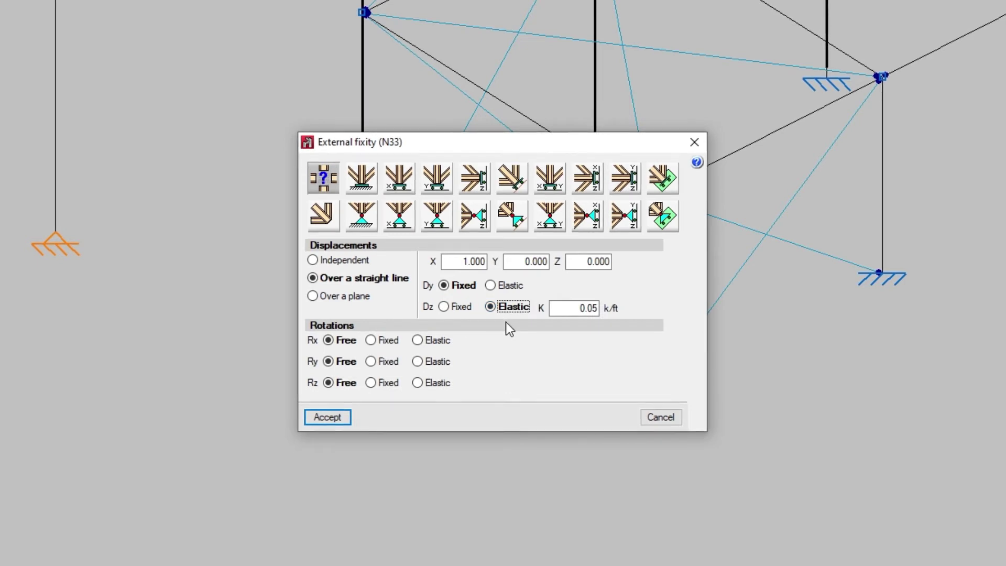
left_click(313, 296)
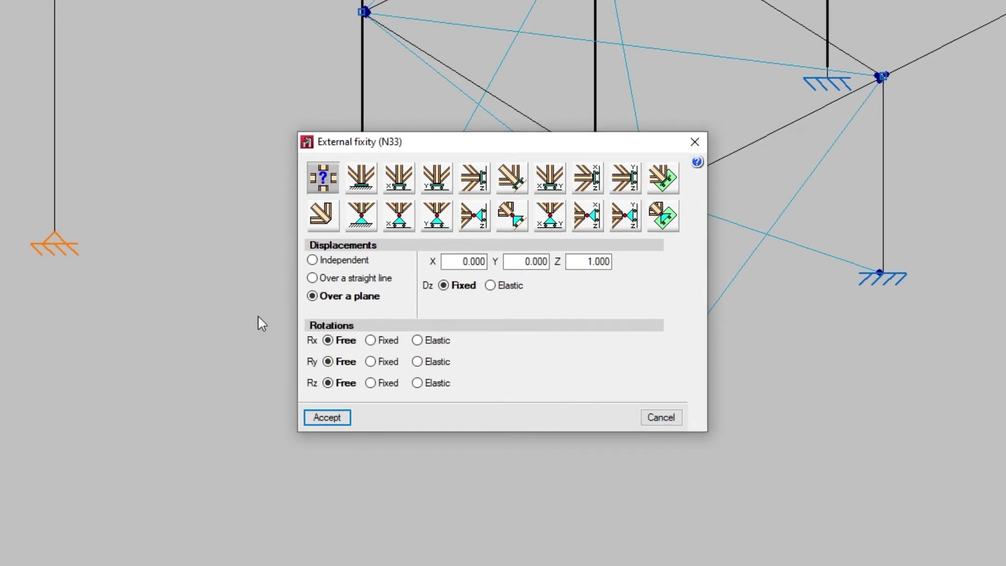
left_click(490, 287)
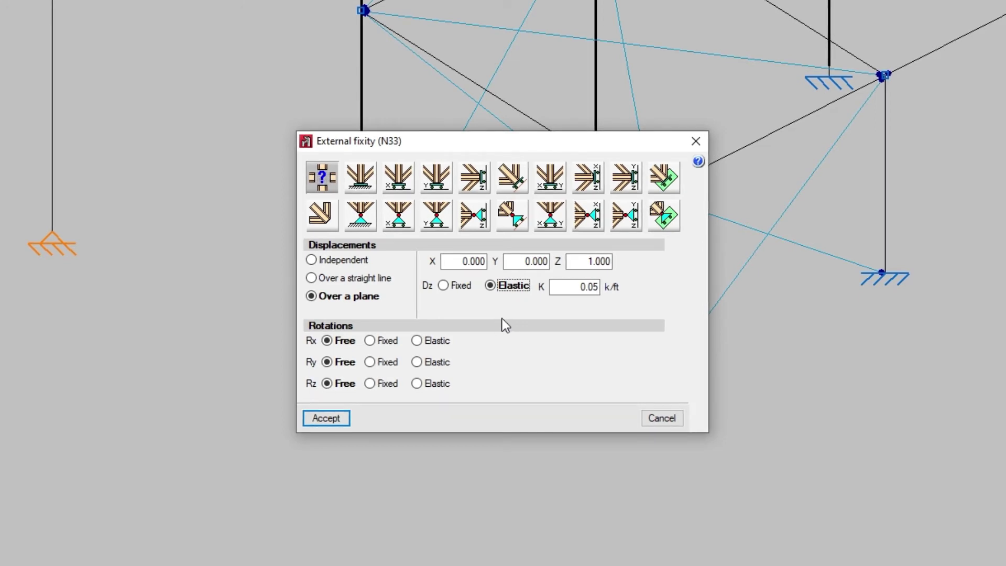
left_click(385, 362)
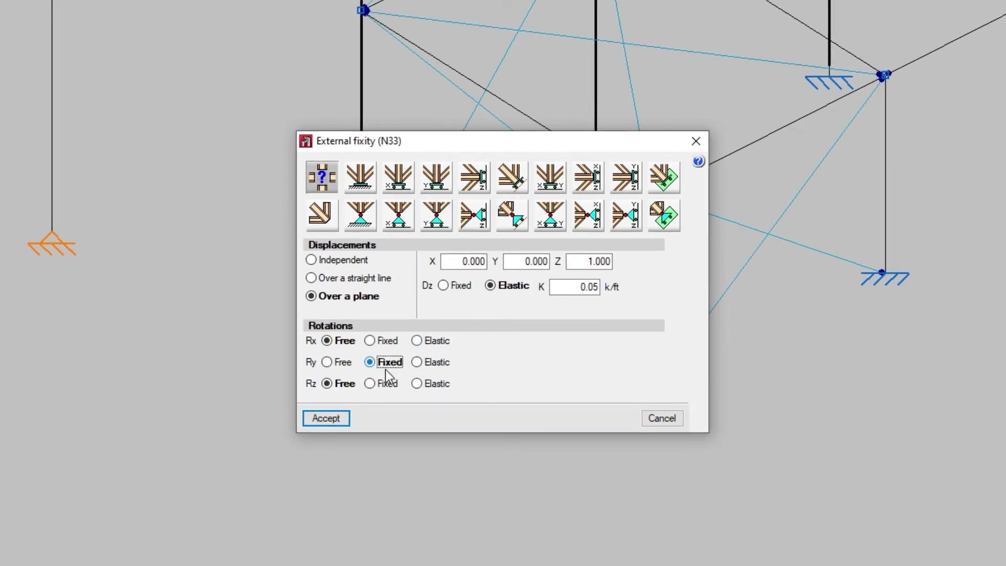
left_click(417, 384)
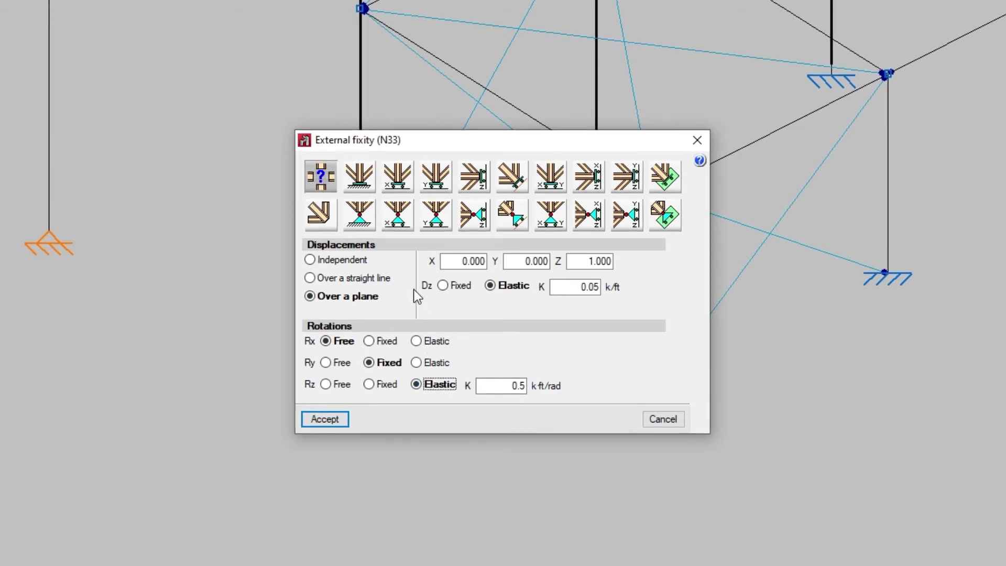
Step: Try a fixed support with elastic Dy and Ry, then a pinned support with elastic Dy
left_click(369, 190)
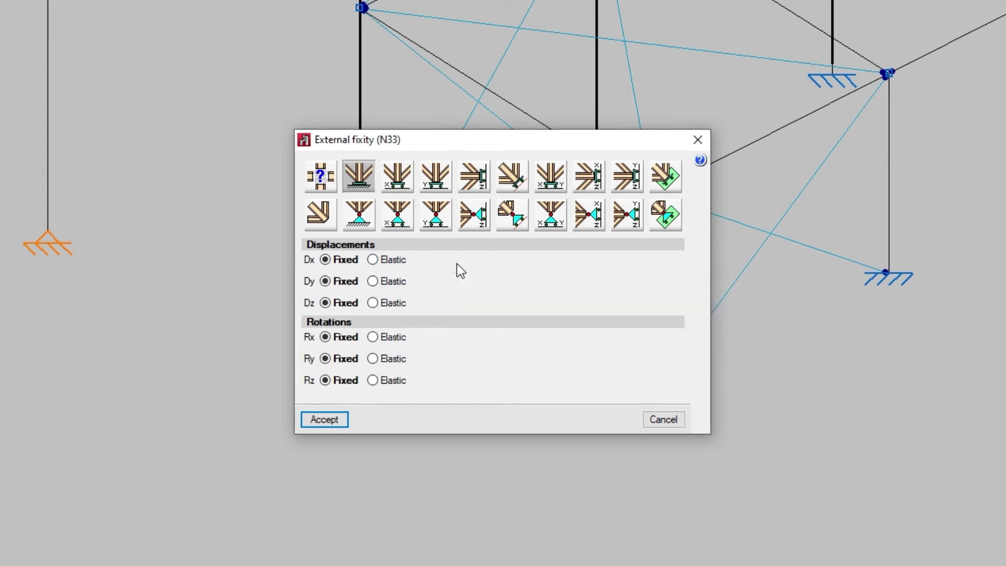
left_click(378, 283)
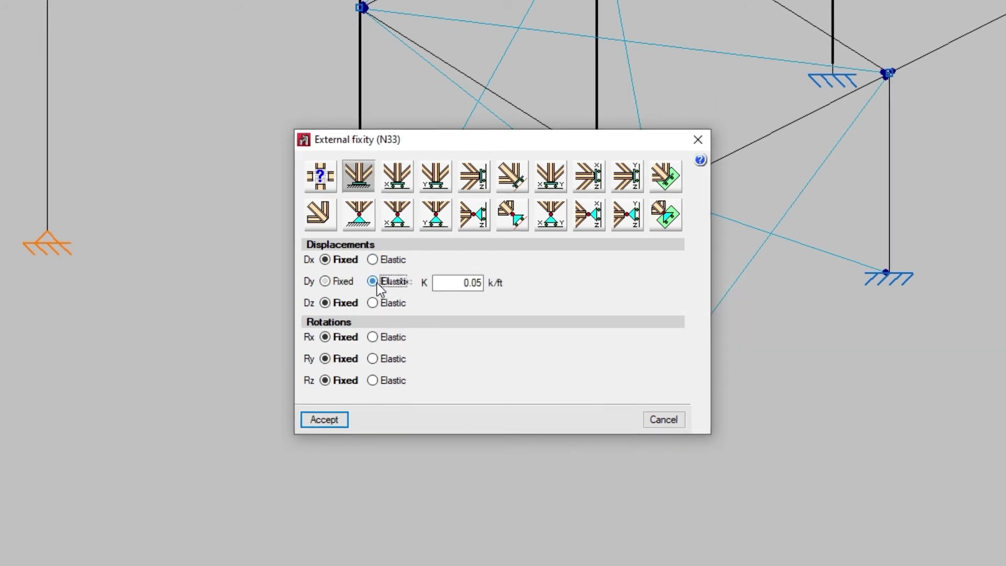
left_click(375, 360)
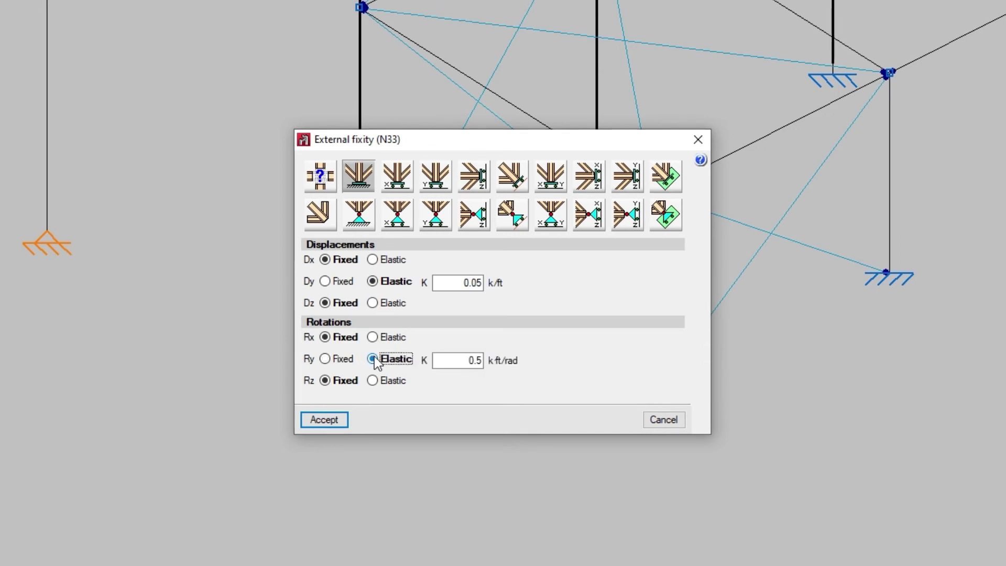
left_click(366, 231)
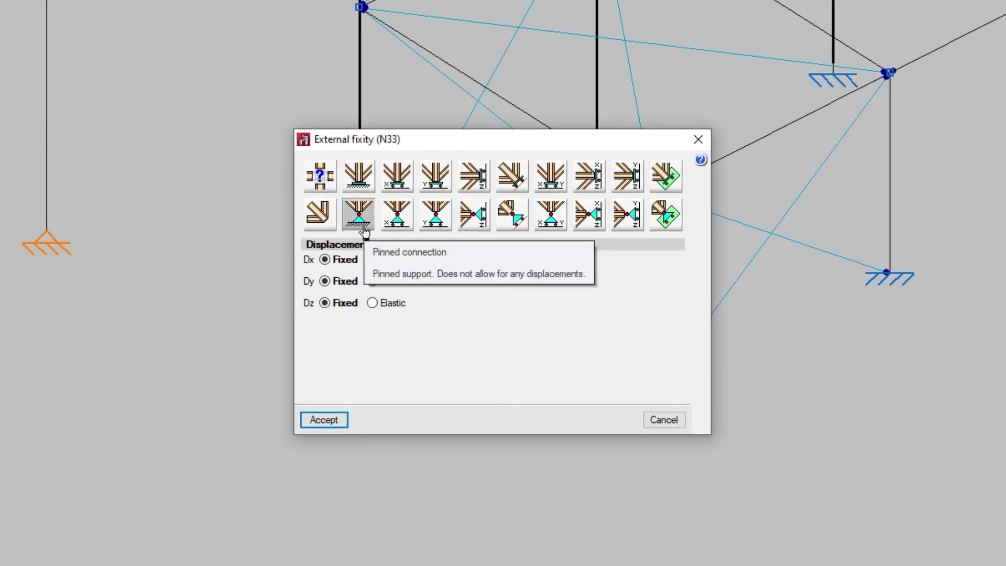
left_click(372, 282)
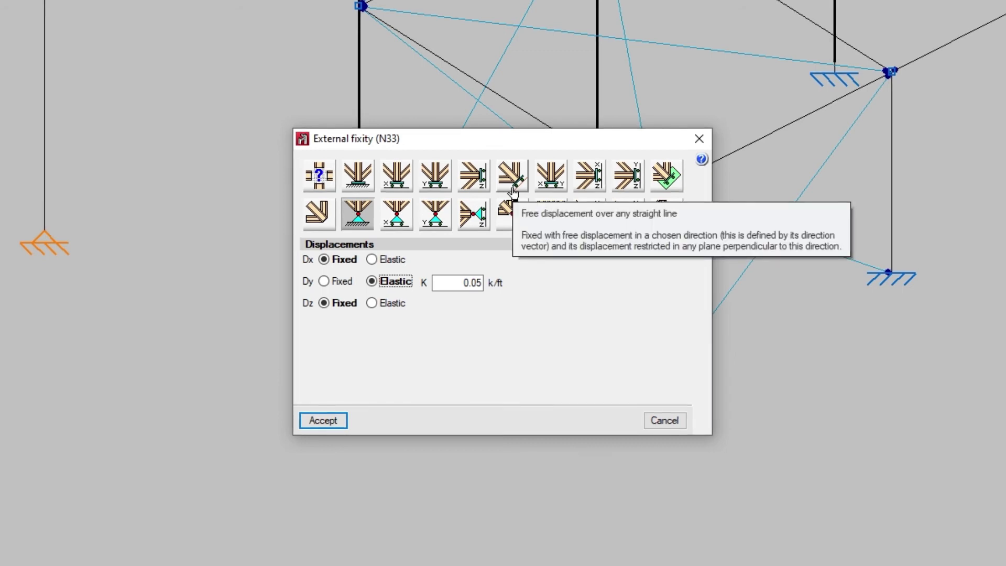
Step: Try the fixed and pinned supports with free displacement along Z, setting Dy to elastic on the pinned one
left_click(482, 192)
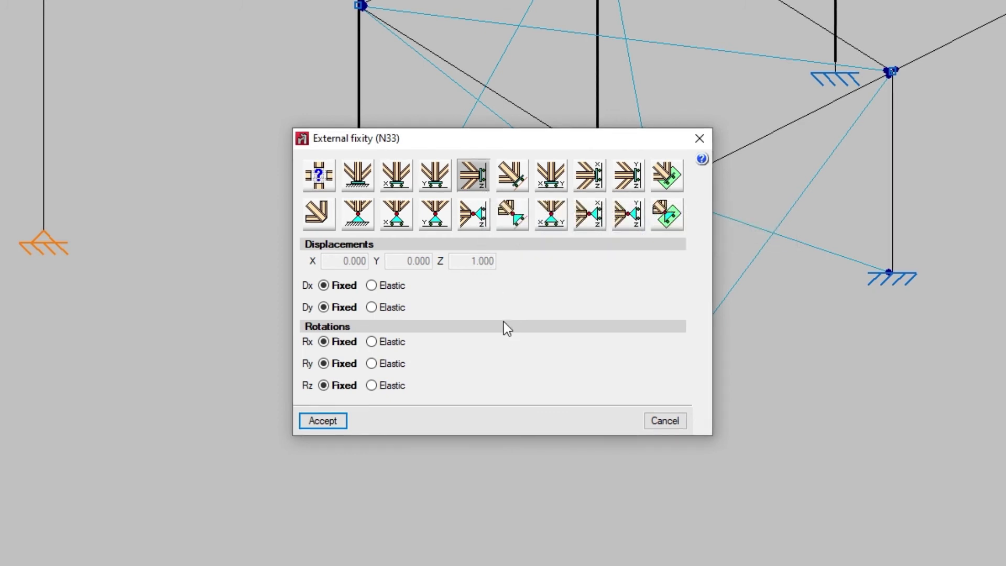
left_click(479, 226)
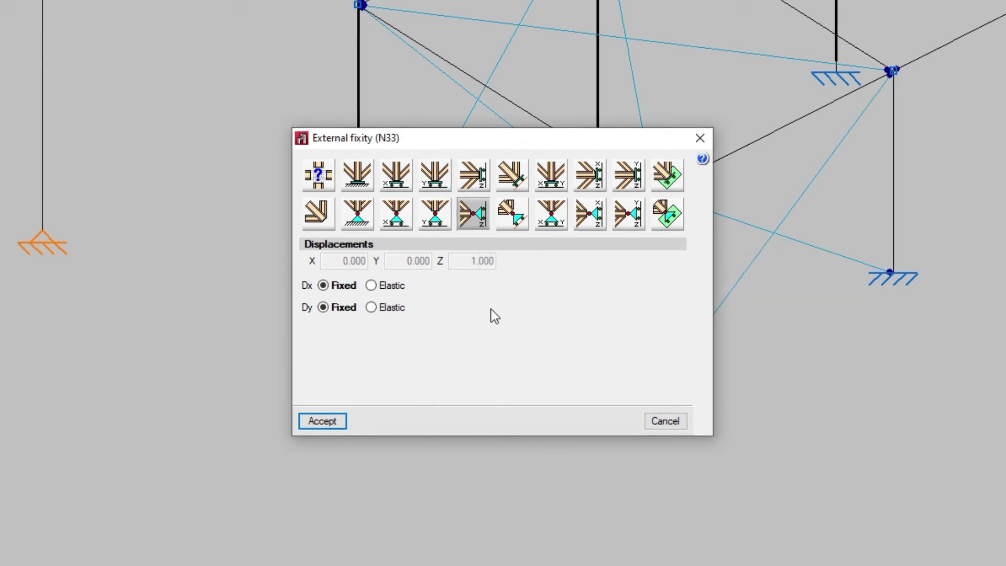
left_click(373, 308)
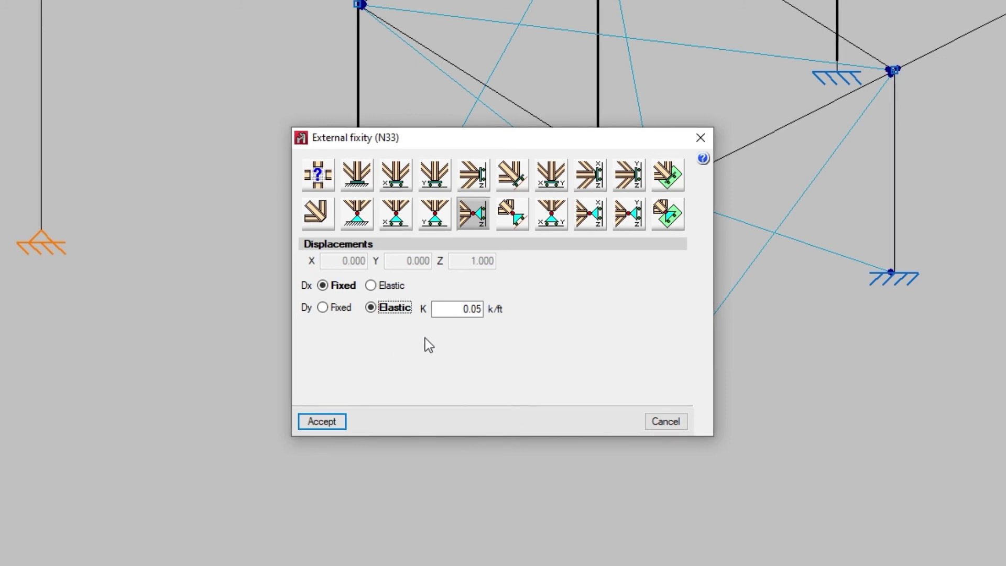
Step: Try the fixed supports with free displacement over any straight line and over any plane
left_click(523, 189)
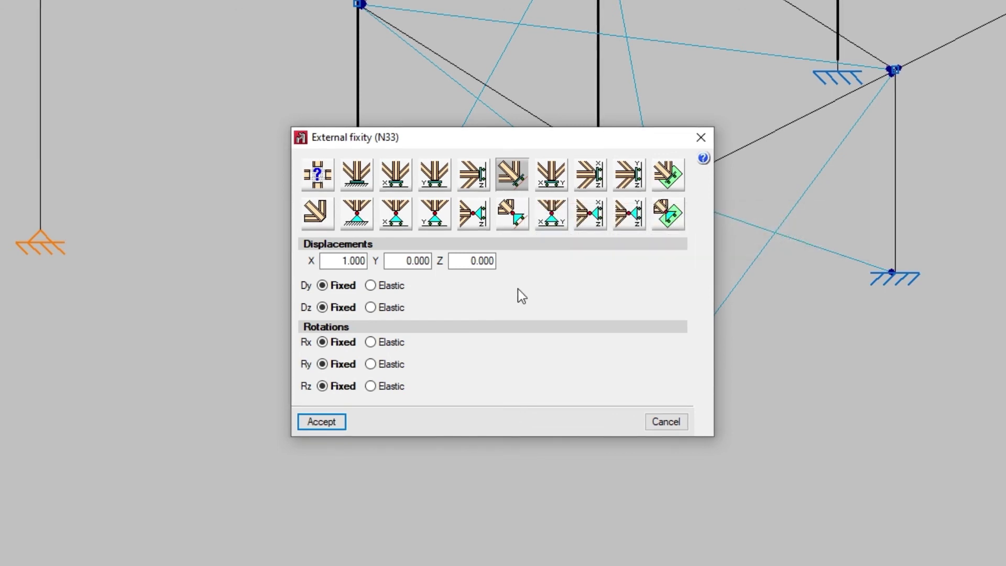
left_click(676, 189)
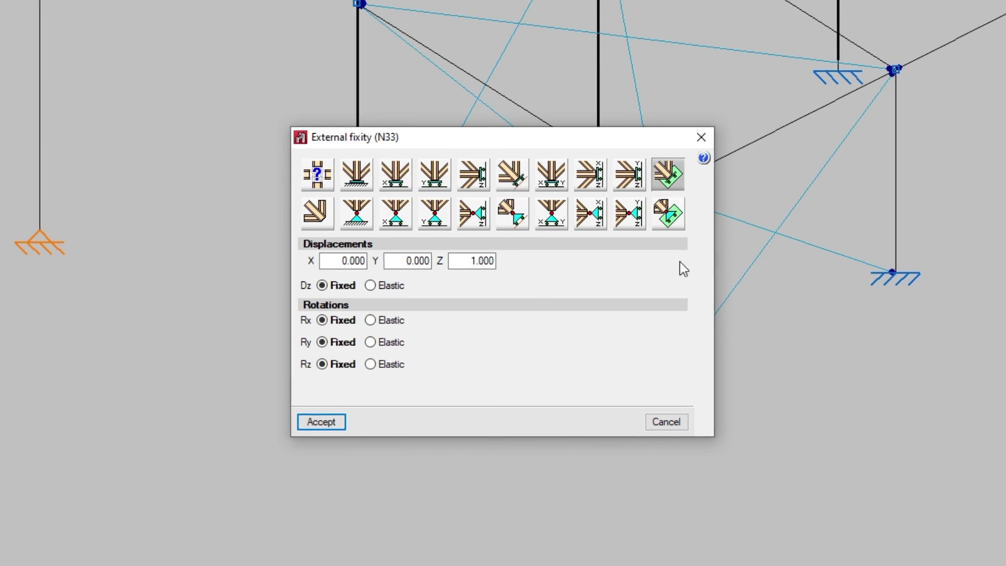
Step: Choose the pinned support with free displacement over any plane and make its Dz displacement elastic
left_click(681, 228)
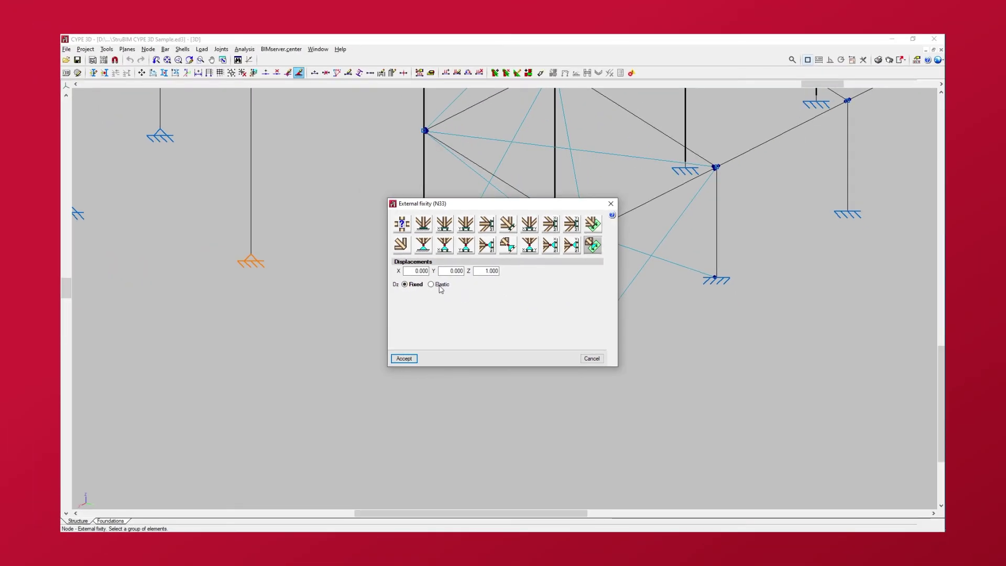
left_click(372, 287)
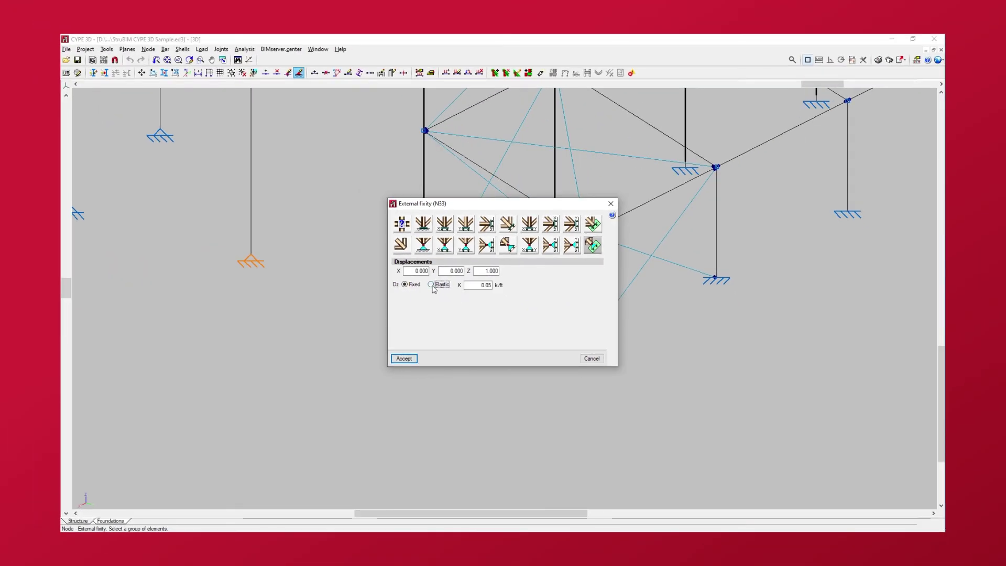
left_click(432, 285)
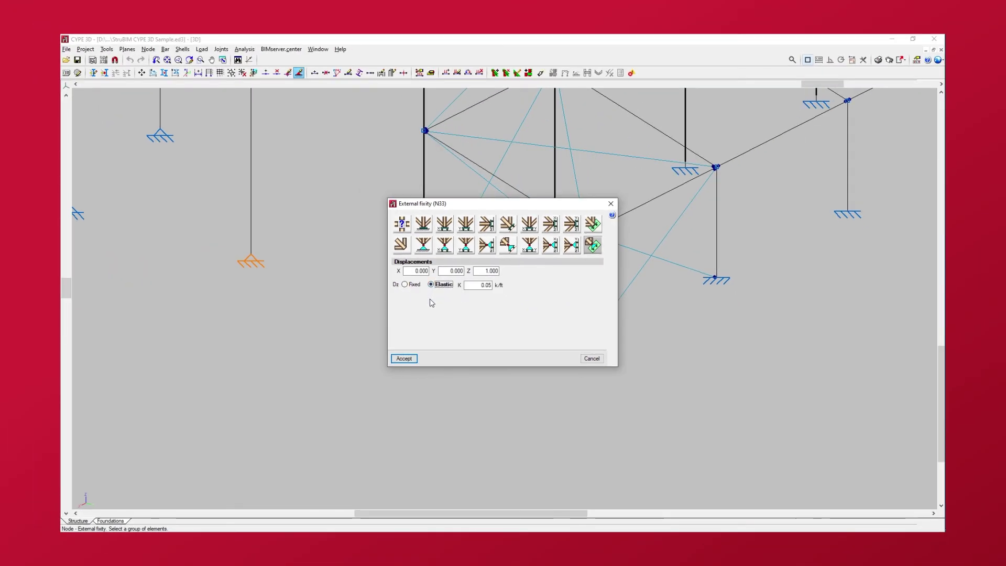